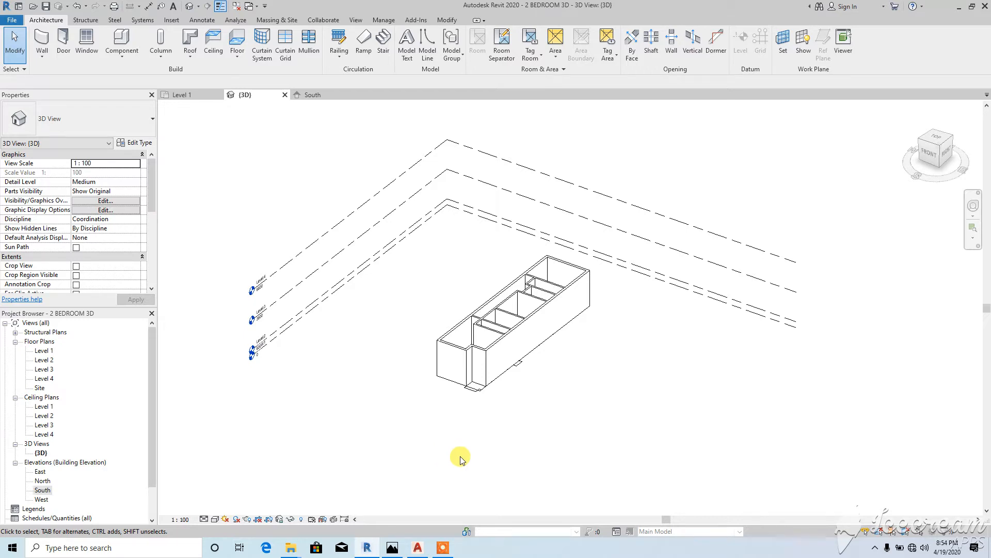
# Step: Open the Level 1 floor plan, shift the view slightly right, and show the visual style choices
pyautogui.doubleClick(44, 351)
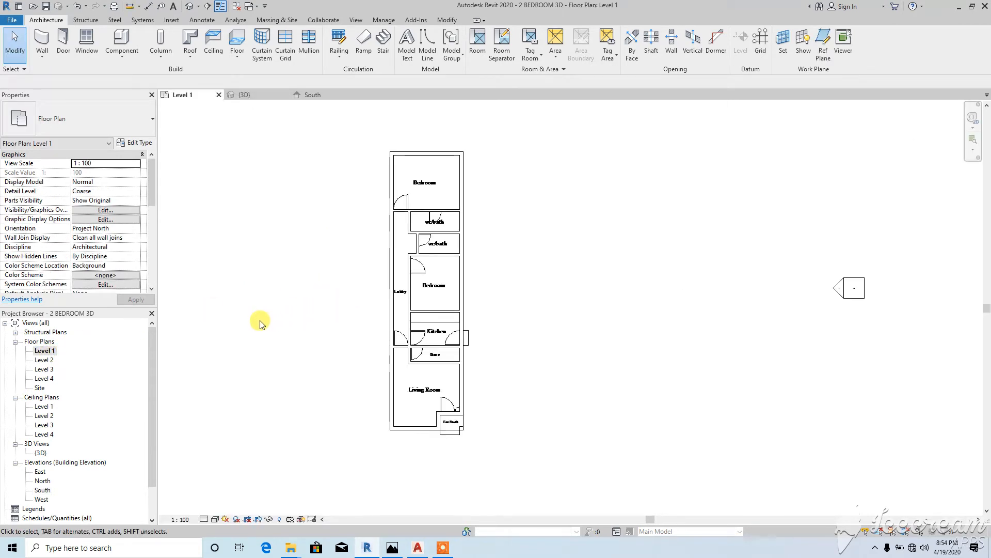
pyautogui.moveTo(360, 308); pyautogui.dragTo(390, 312, button='middle')
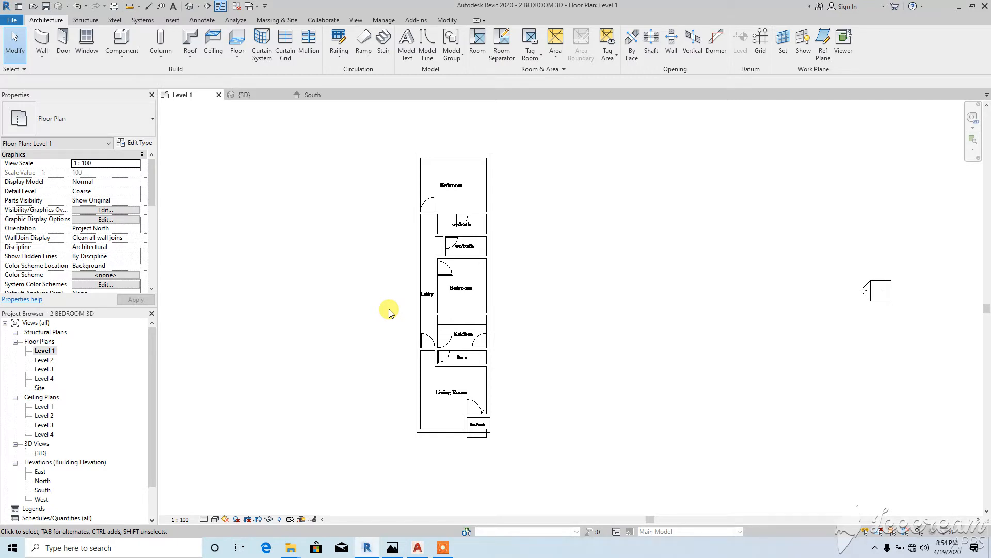
pyautogui.click(215, 519)
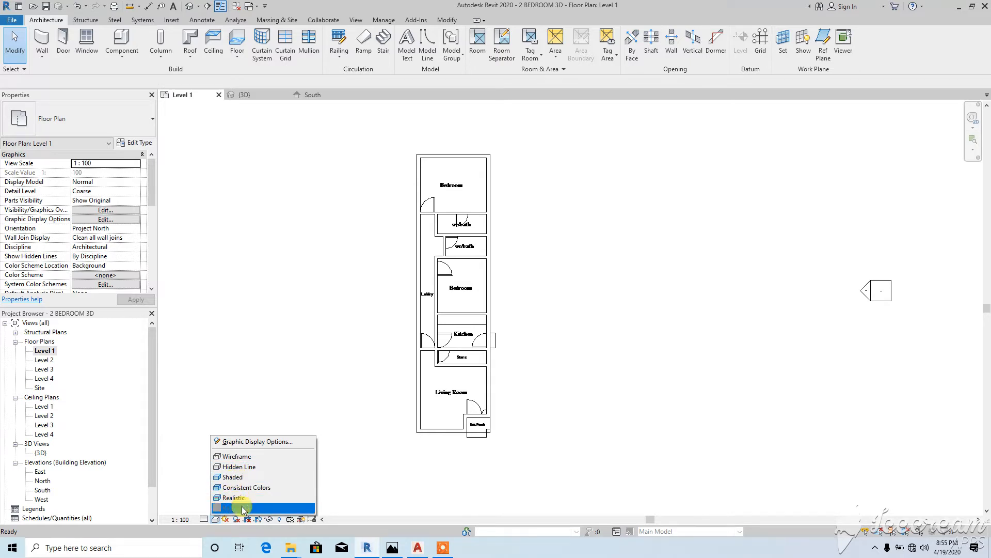
# Step: Display the Level 1 plan as Wireframe, then switch it to Shaded
pyautogui.click(238, 459)
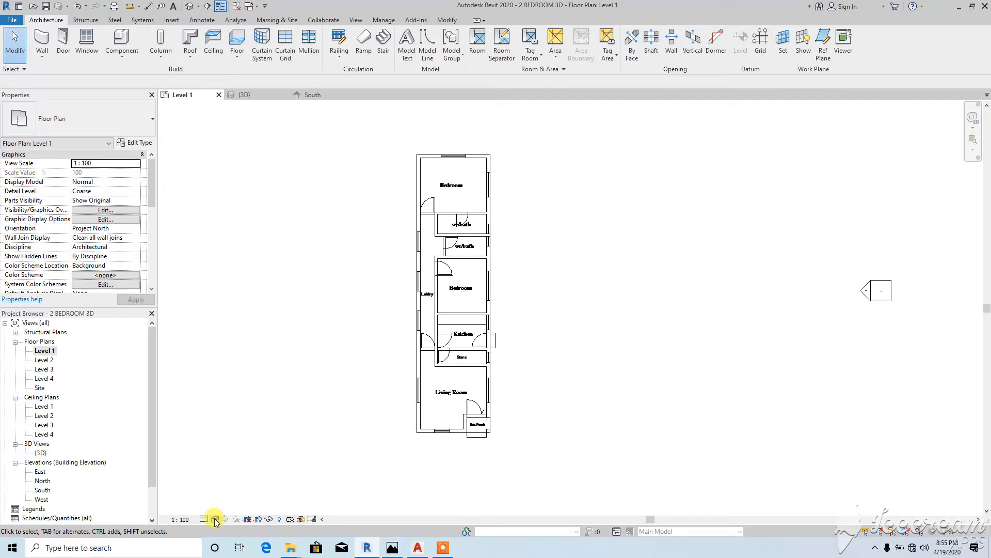
pyautogui.click(215, 519)
pyautogui.click(251, 461)
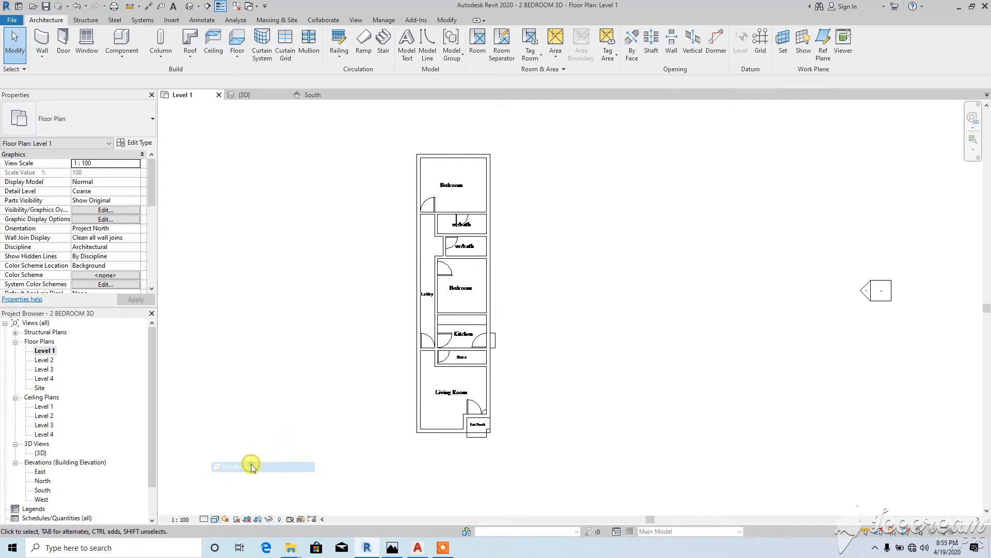
pyautogui.click(215, 519)
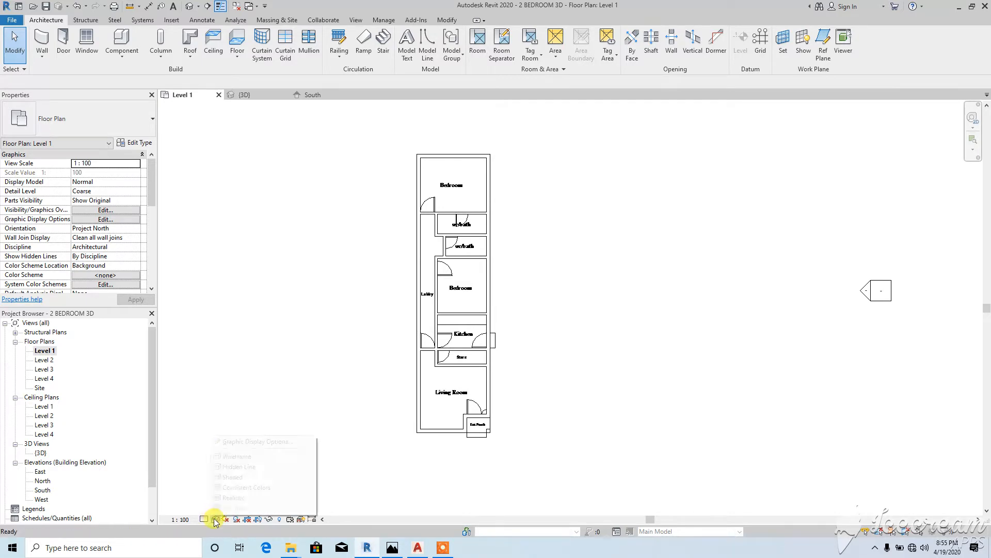
pyautogui.click(238, 479)
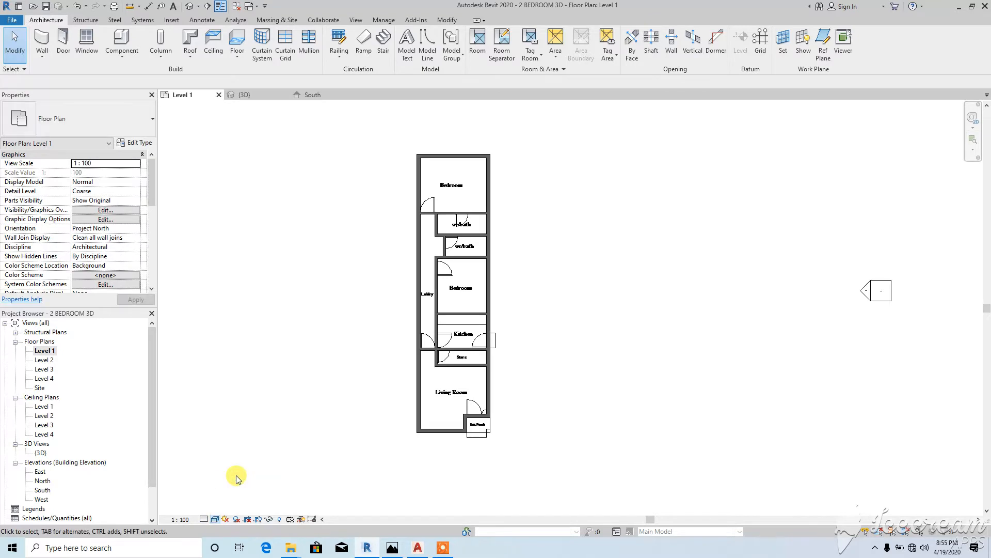
# Step: Try Consistent Colors and Realistic styles, return the plan to Wireframe, and zoom in
pyautogui.click(215, 519)
pyautogui.click(231, 488)
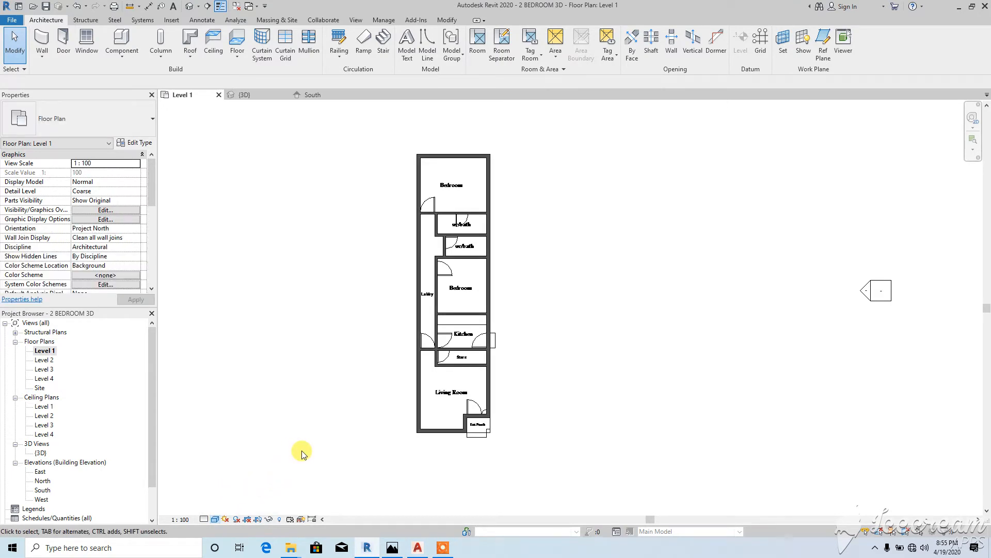
pyautogui.click(215, 519)
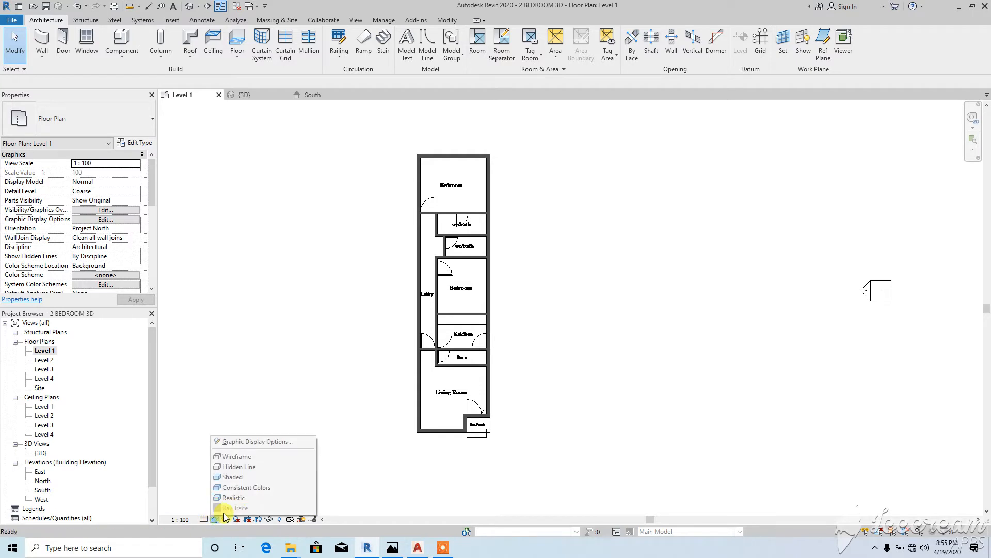
pyautogui.click(237, 497)
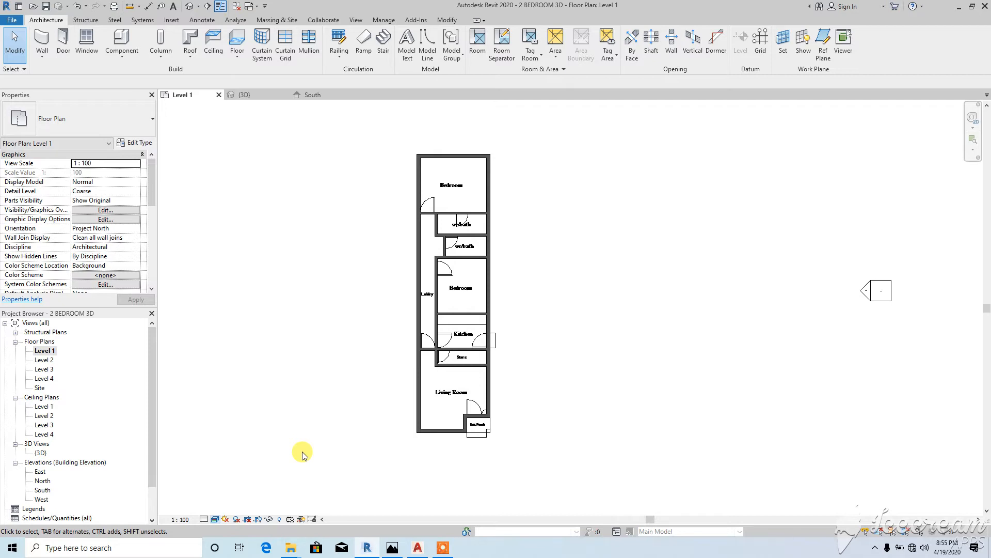
pyautogui.click(214, 519)
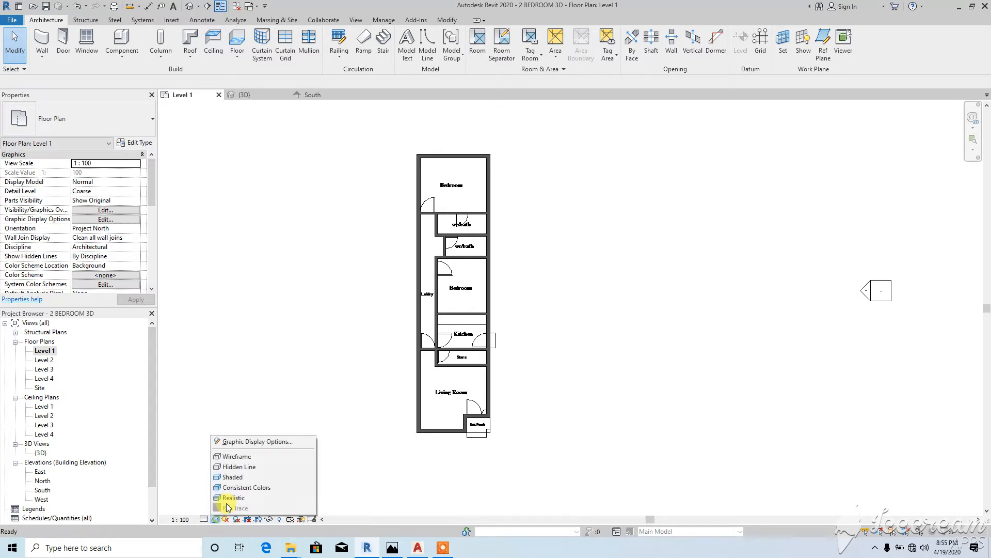
pyautogui.click(240, 457)
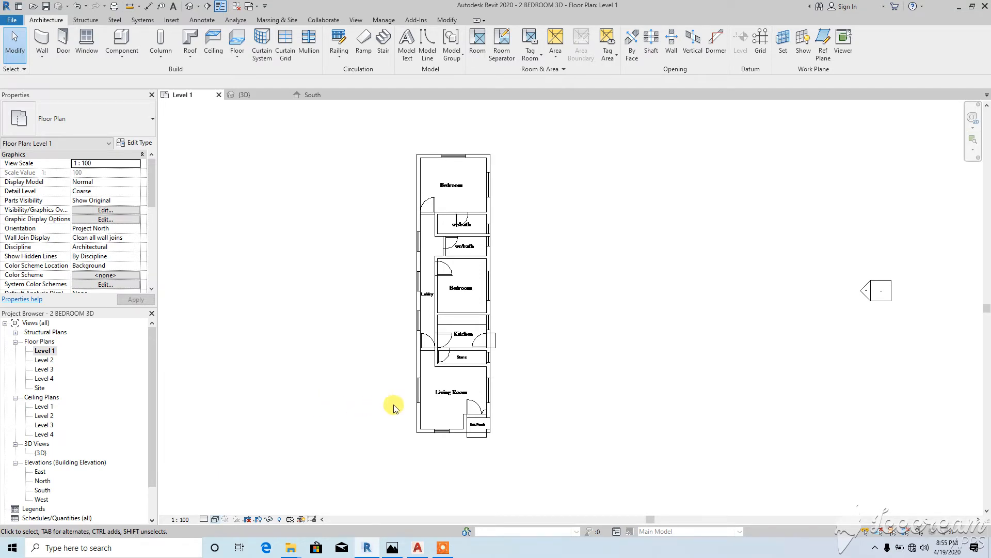
pyautogui.scroll(3, 397, 320)
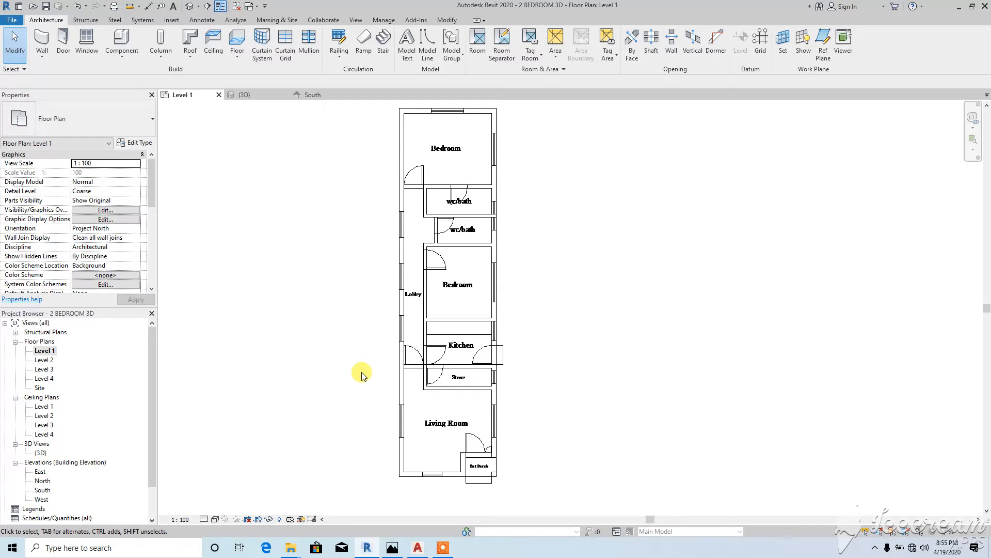
# Step: Start the Window tool and browse to the Revit Components Windows family folder for loading
pyautogui.click(86, 41)
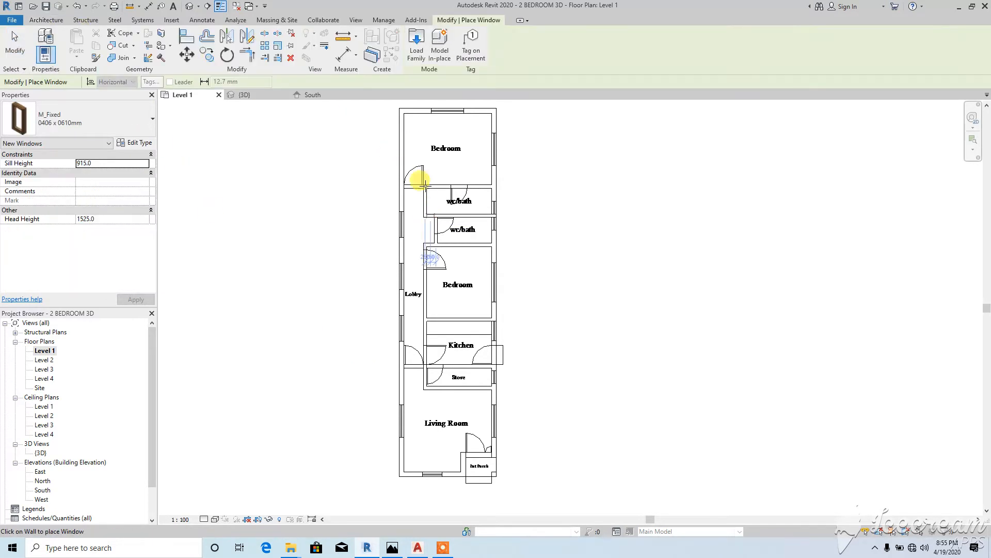
pyautogui.click(416, 41)
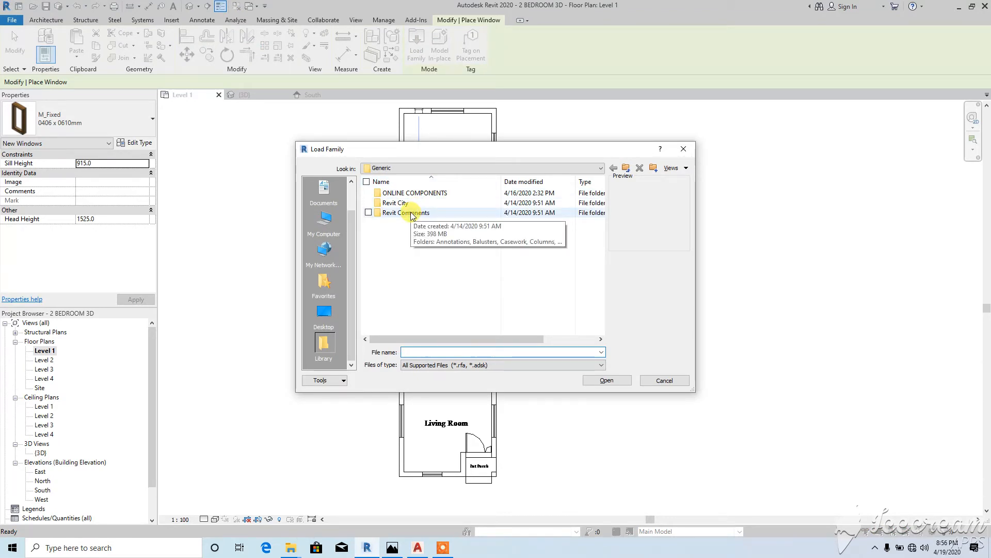
pyautogui.doubleClick(412, 213)
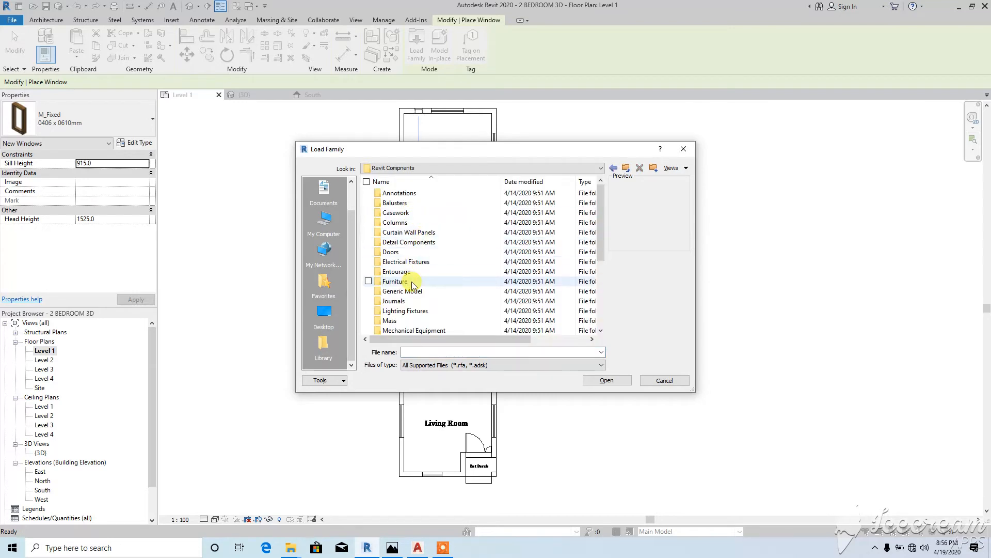
pyautogui.click(412, 283)
pyautogui.scroll(-4, 411, 287)
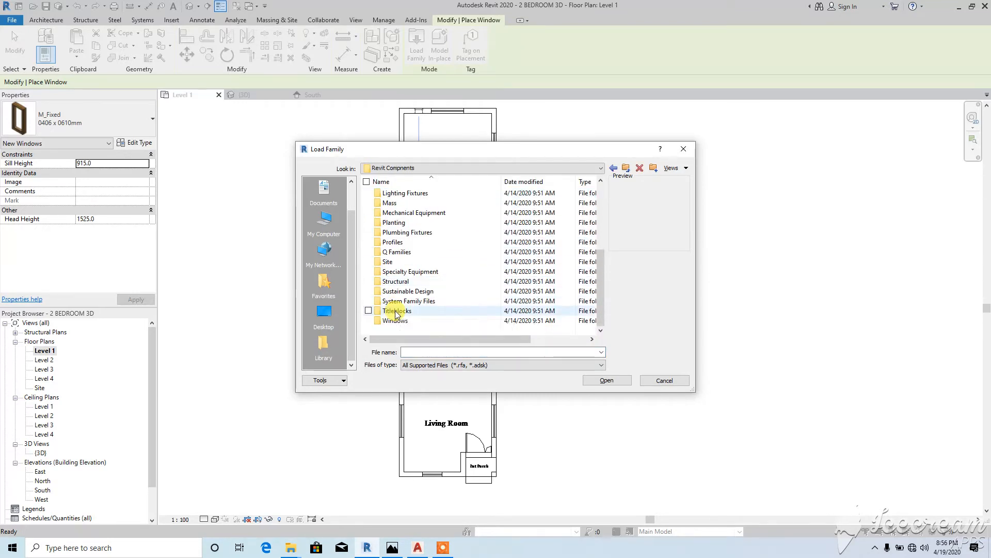
pyautogui.click(396, 321)
pyautogui.doubleClick(397, 320)
# Step: Preview several window families, then load Dbl All Bars.rfa and accept its types
pyautogui.click(395, 212)
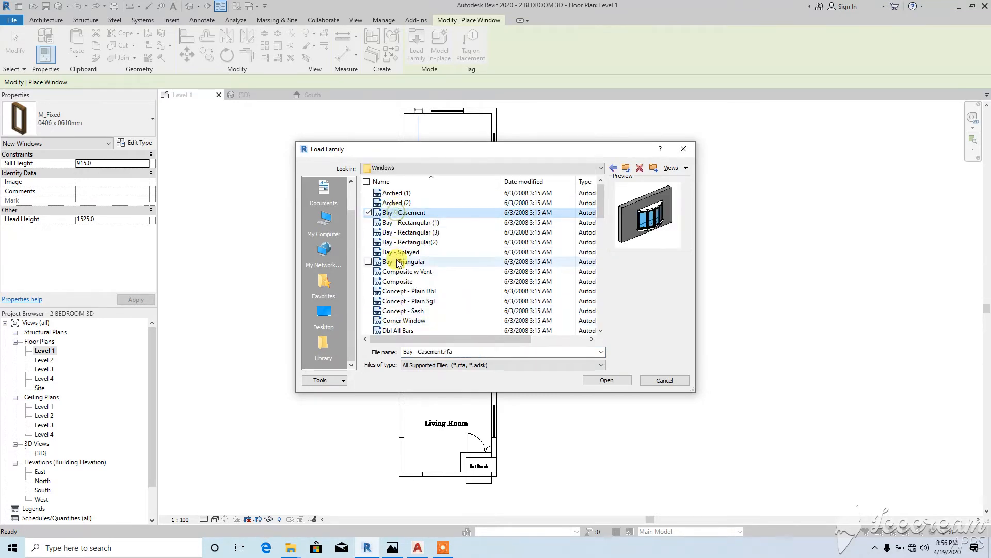
pyautogui.click(398, 262)
pyautogui.click(401, 285)
pyautogui.scroll(-2, 404, 272)
pyautogui.click(404, 273)
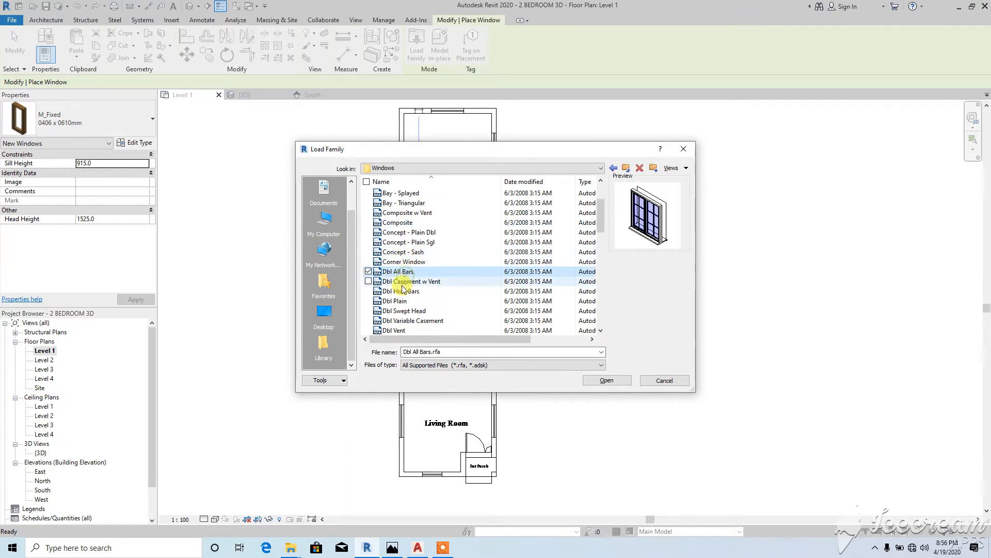
pyautogui.click(400, 292)
pyautogui.click(402, 282)
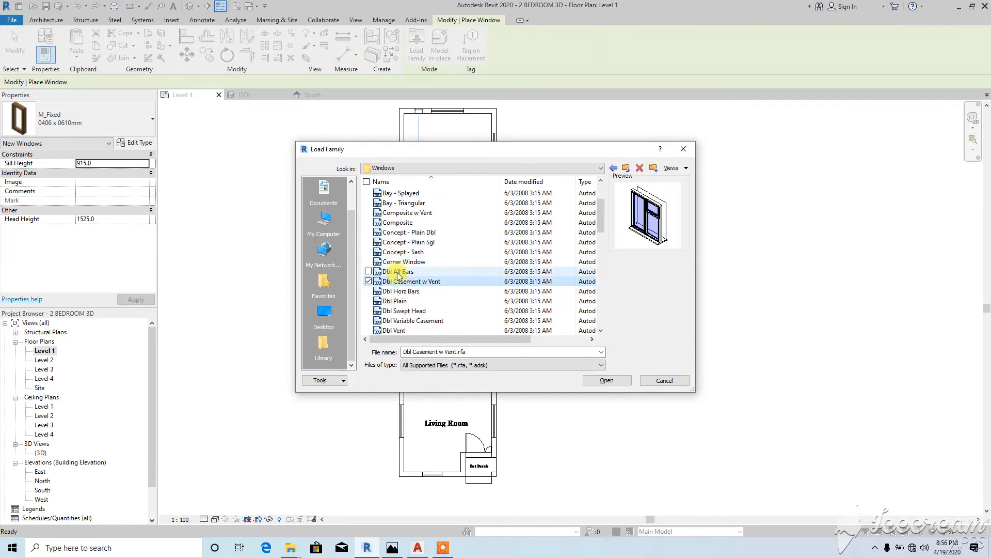
pyautogui.click(405, 272)
pyautogui.click(606, 380)
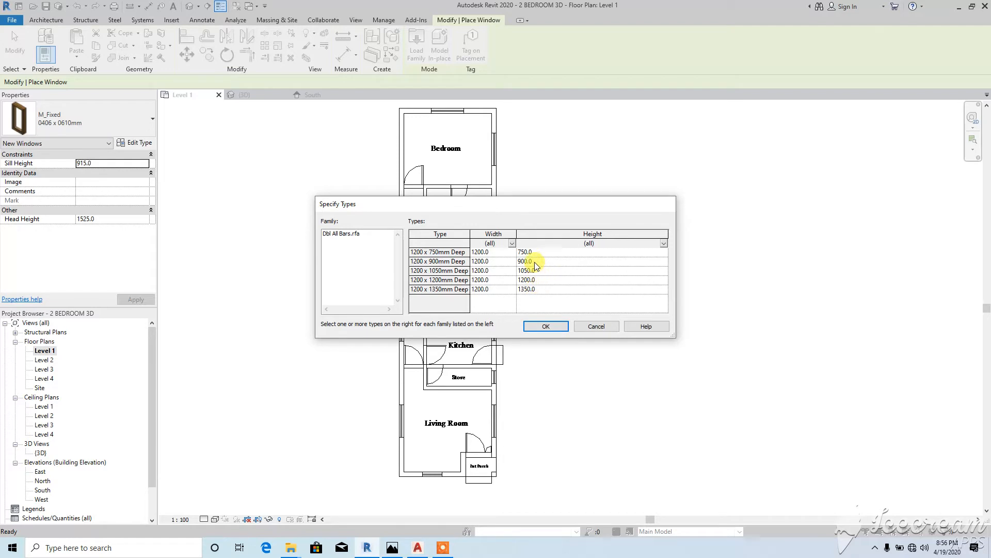
pyautogui.click(546, 326)
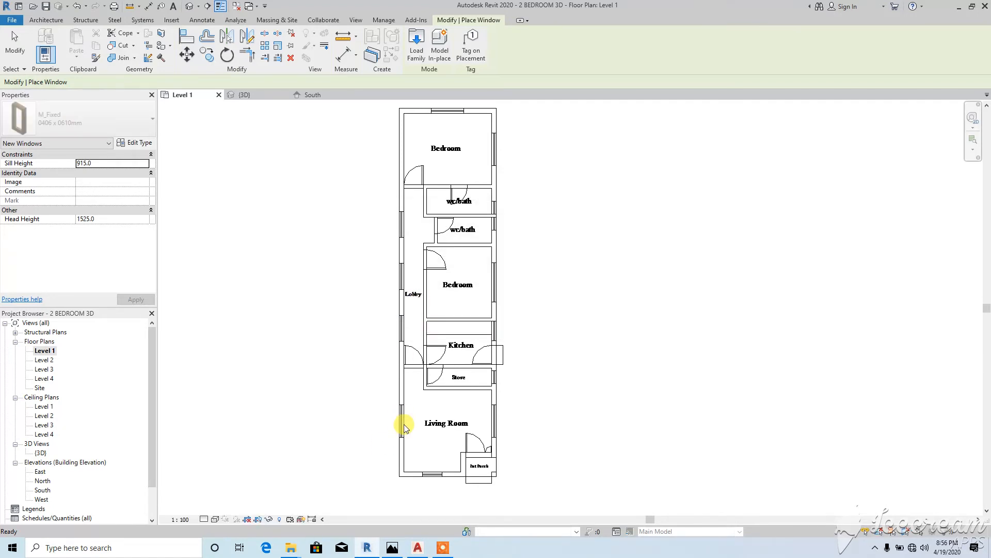
# Step: Place a Dbl All Bars window in the Living Room's left wall, then cancel placement
pyautogui.scroll(5, 402, 421)
pyautogui.scroll(2, 397, 421)
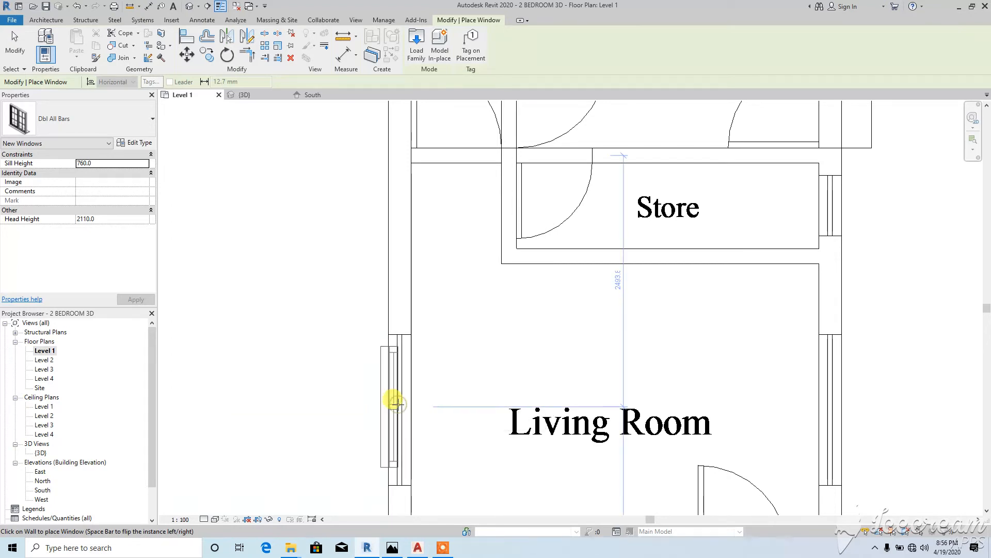
pyautogui.click(394, 403)
pyautogui.rightClick(266, 289)
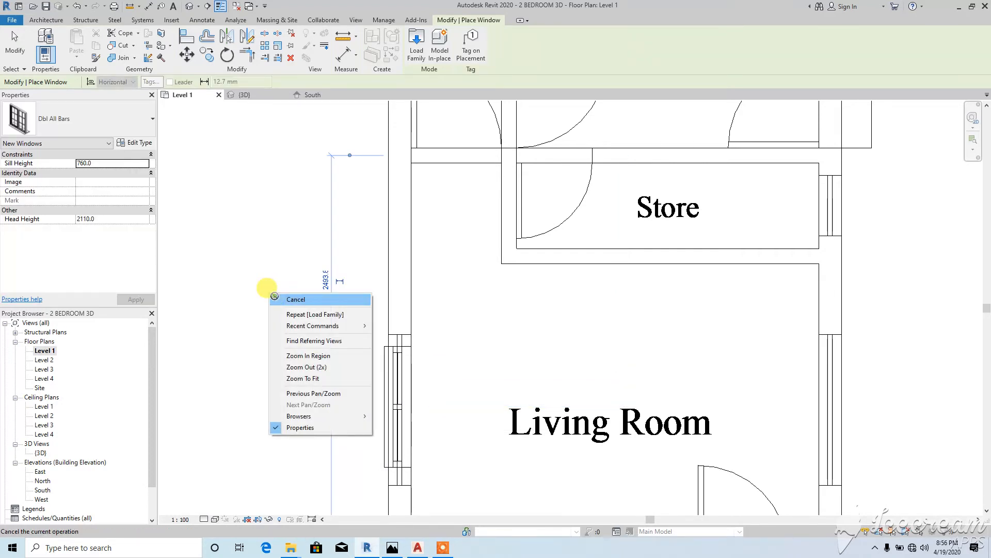
pyautogui.click(286, 276)
# Step: In the {3D} view, orbit to the window's wall and select the Dbl All Bars window
pyautogui.scroll(-2, 372, 272)
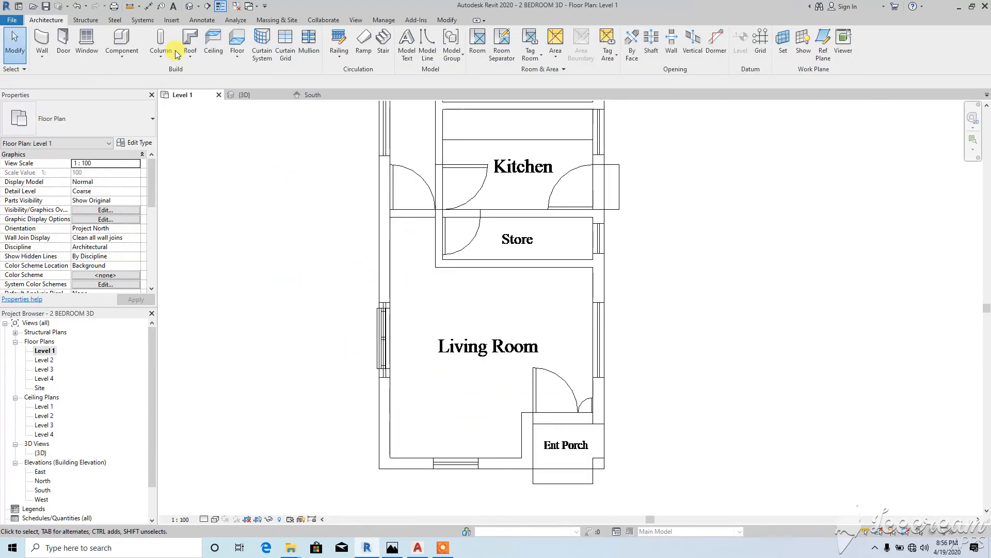
pyautogui.click(189, 5)
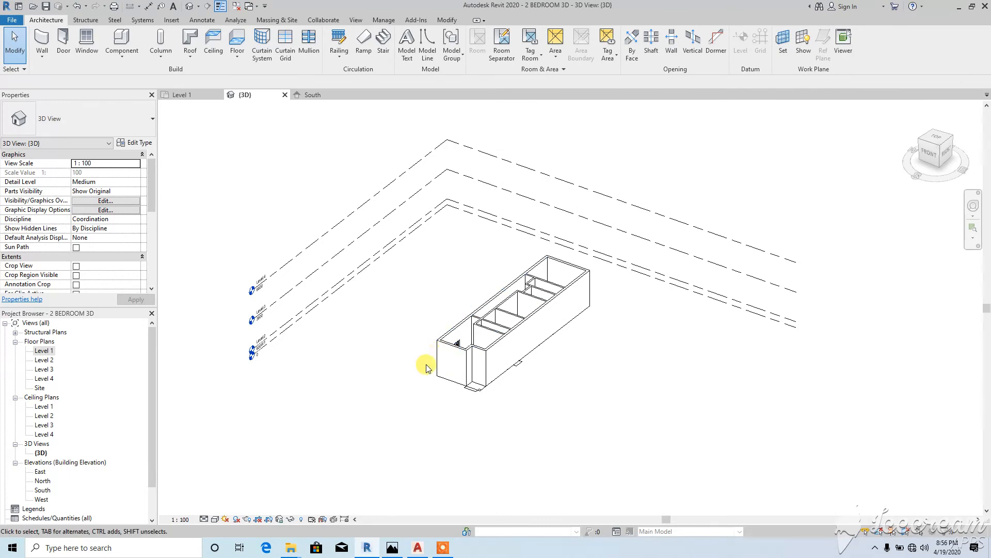
pyautogui.keyDown('shift'); pyautogui.moveTo(420, 365); pyautogui.dragTo(522, 370, button='middle'); pyautogui.keyUp('shift')
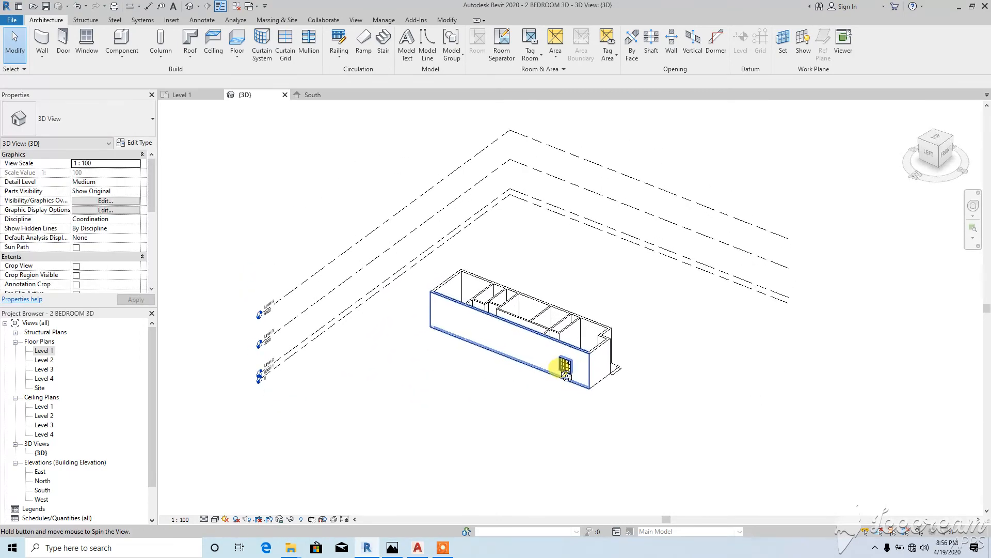
pyautogui.scroll(5, 522, 370)
pyautogui.scroll(2, 545, 367)
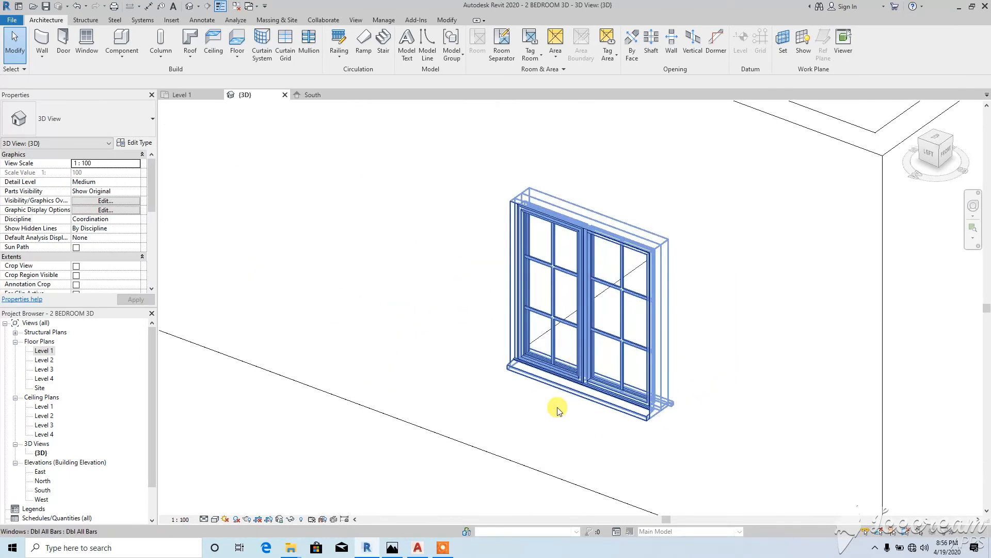
pyautogui.scroll(-1, 553, 343)
pyautogui.scroll(-4, 554, 343)
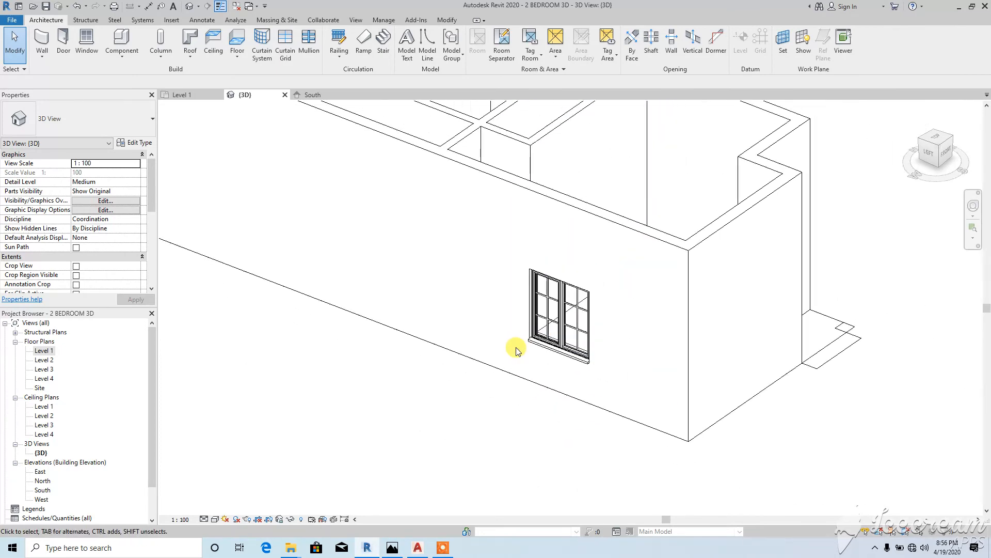
pyautogui.keyDown('shift'); pyautogui.moveTo(508, 353); pyautogui.dragTo(599, 364, button='middle'); pyautogui.keyUp('shift')
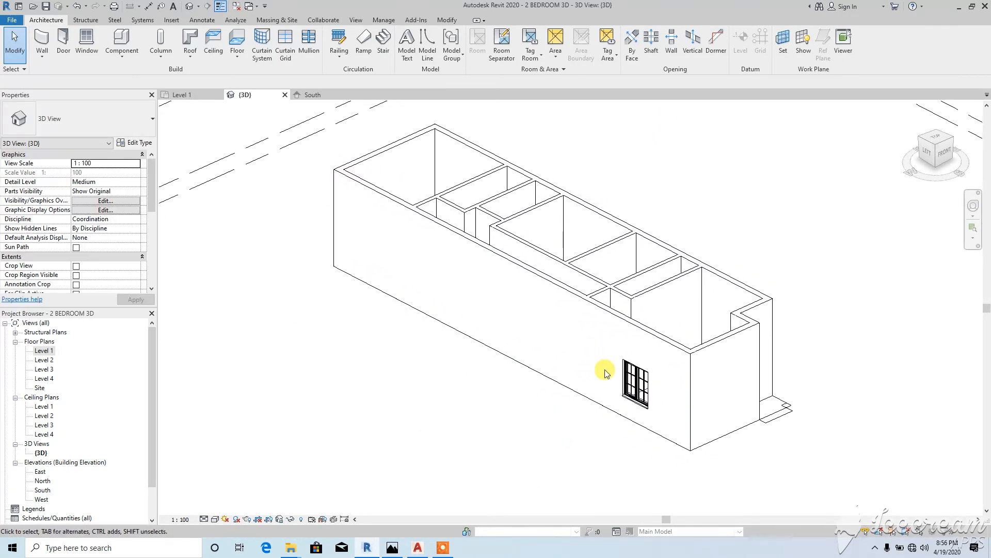
pyautogui.click(636, 383)
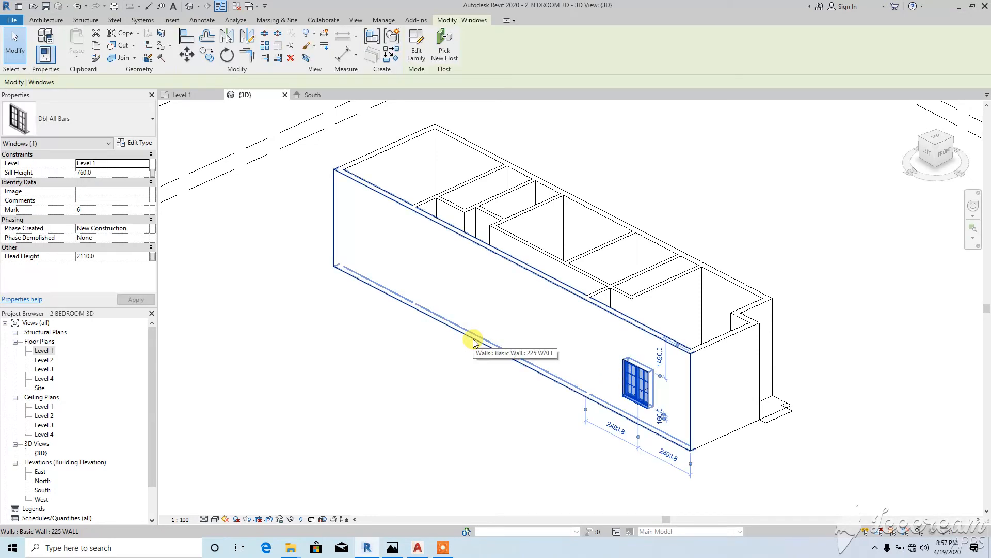
# Step: Duplicate the Dbl All Bars type as a new type named 1500 WINDOW
pyautogui.click(135, 143)
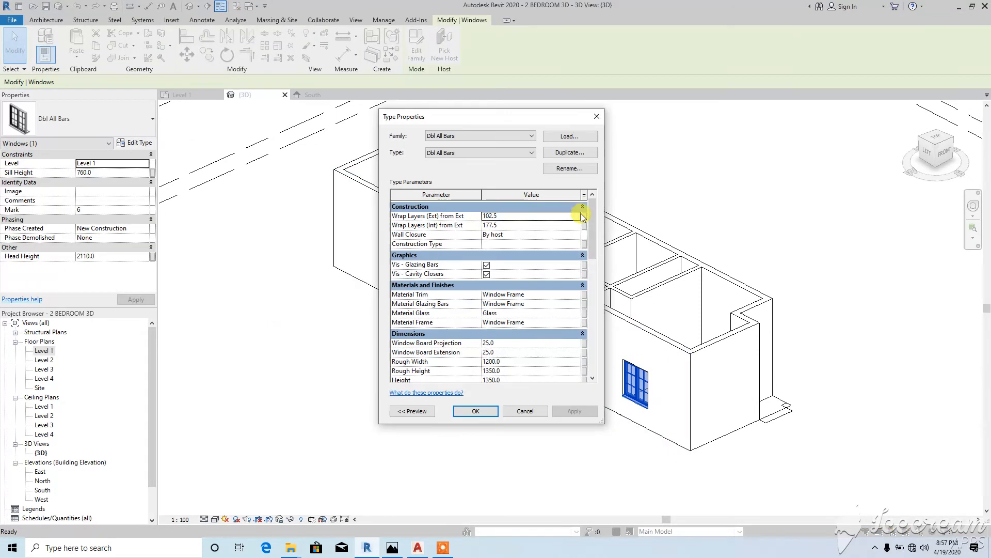
pyautogui.click(569, 153)
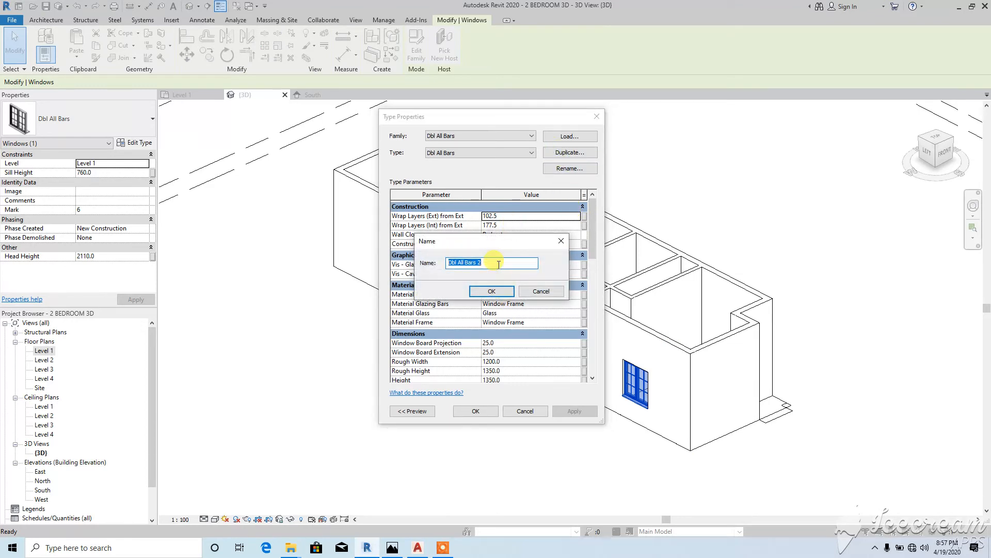
pyautogui.write('1500 WINDOW')
pyautogui.click(492, 291)
# Step: Set the 1500 WINDOW Rough Width and Rough Height both to 1500
pyautogui.scroll(-1, 593, 381)
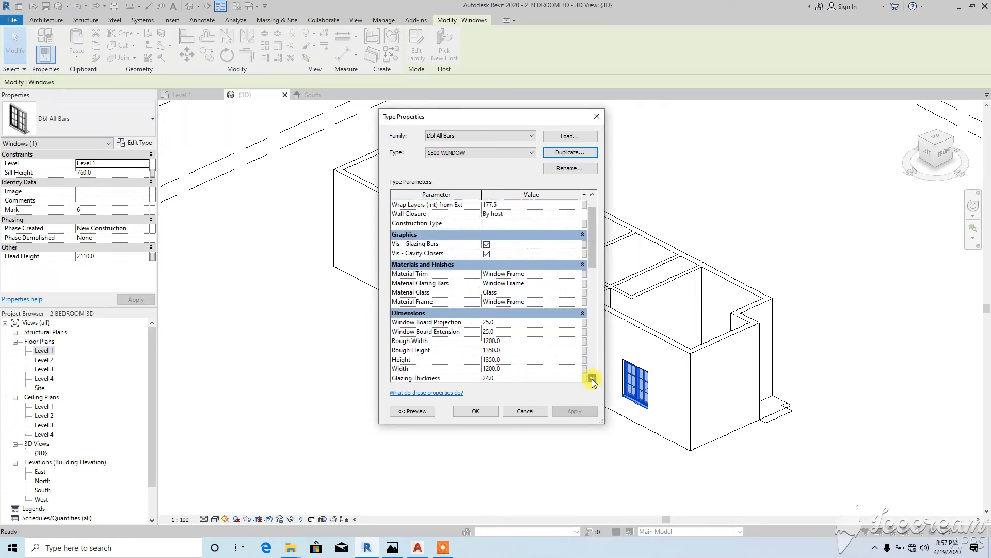
pyautogui.click(526, 334)
pyautogui.doubleClick(526, 333)
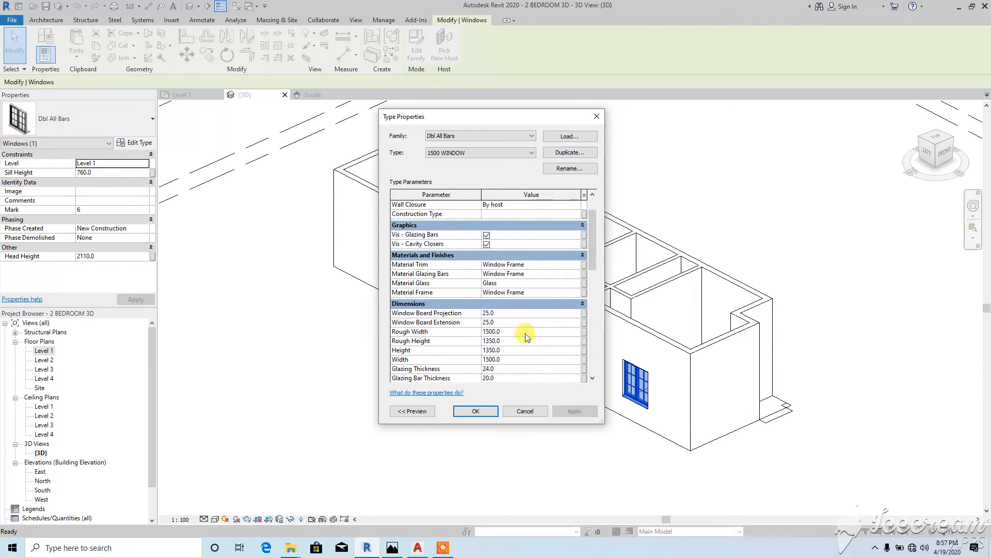
pyautogui.doubleClick(517, 339)
pyautogui.write('1200')
pyautogui.press('Return')
pyautogui.doubleClick(517, 340)
pyautogui.write('1500')
pyautogui.press('Return')
pyautogui.click(592, 378)
pyautogui.click(592, 378)
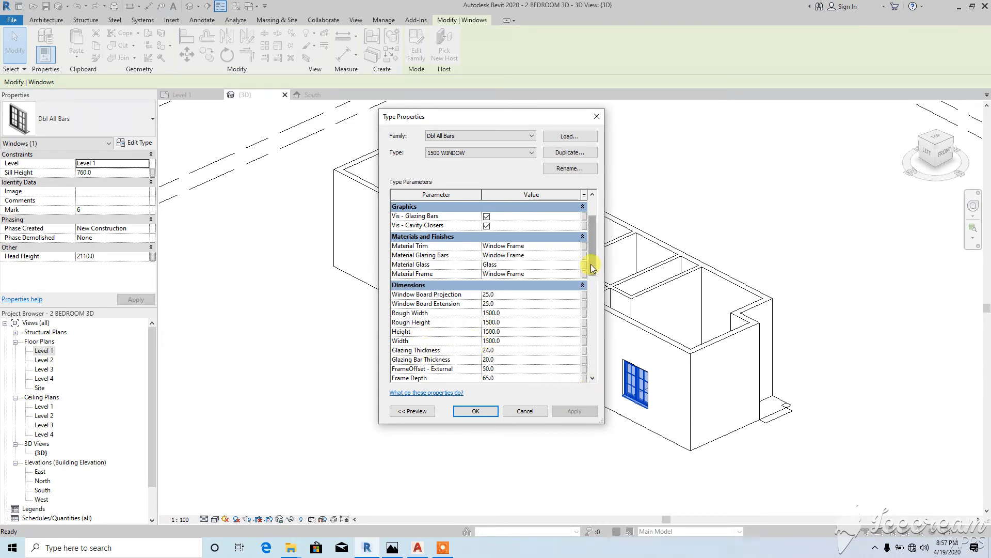
# Step: Review the remaining type parameters and confirm so the window takes the 1500 WINDOW type
pyautogui.moveTo(591, 263); pyautogui.dragTo(595, 320)
pyautogui.click(471, 411)
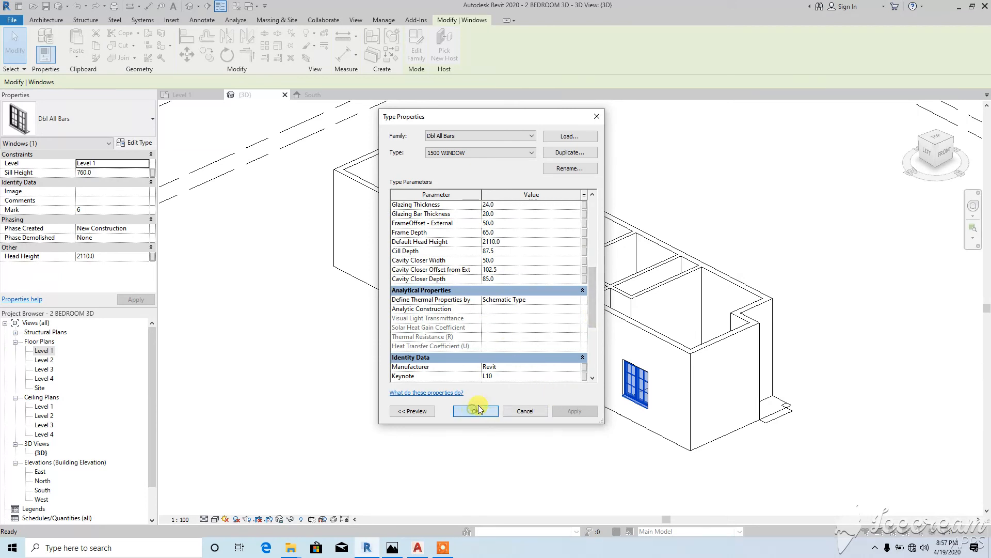
pyautogui.scroll(5, 627, 385)
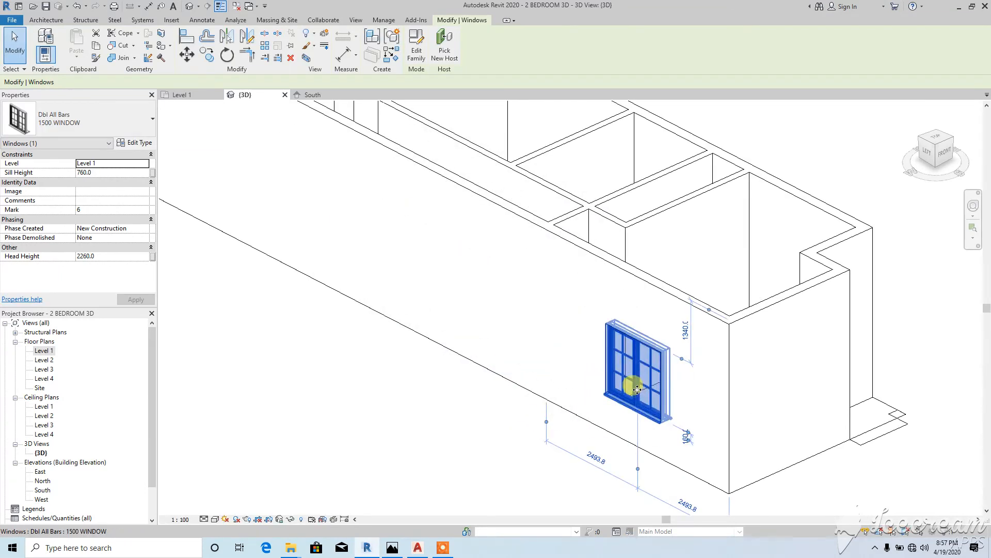
pyautogui.scroll(-3, 623, 363)
pyautogui.keyDown('shift'); pyautogui.moveTo(537, 325); pyautogui.dragTo(594, 343, button='middle'); pyautogui.keyUp('shift')
pyautogui.scroll(6, 593, 362)
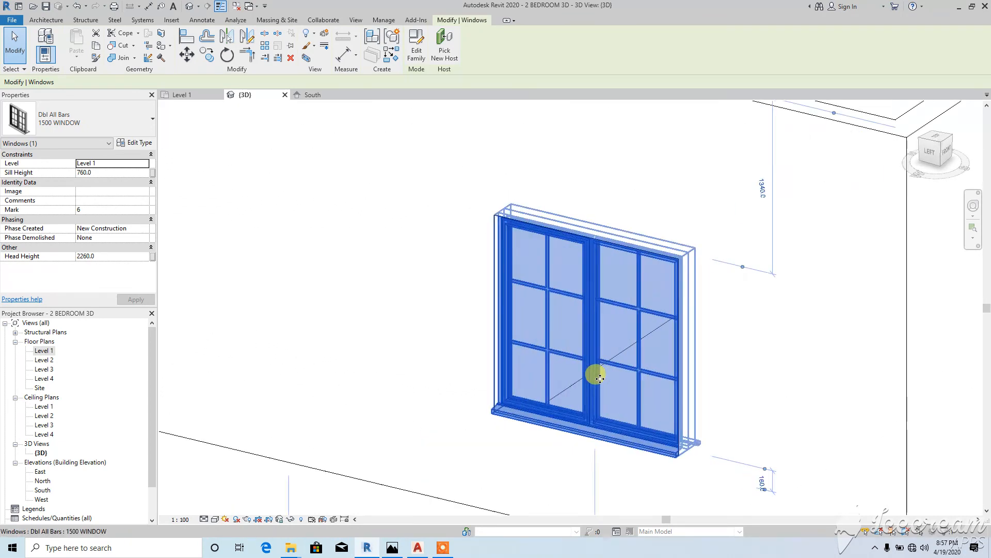
pyautogui.scroll(-6, 581, 295)
pyautogui.keyDown('shift'); pyautogui.moveTo(574, 297); pyautogui.dragTo(463, 371, button='middle'); pyautogui.keyUp('shift')
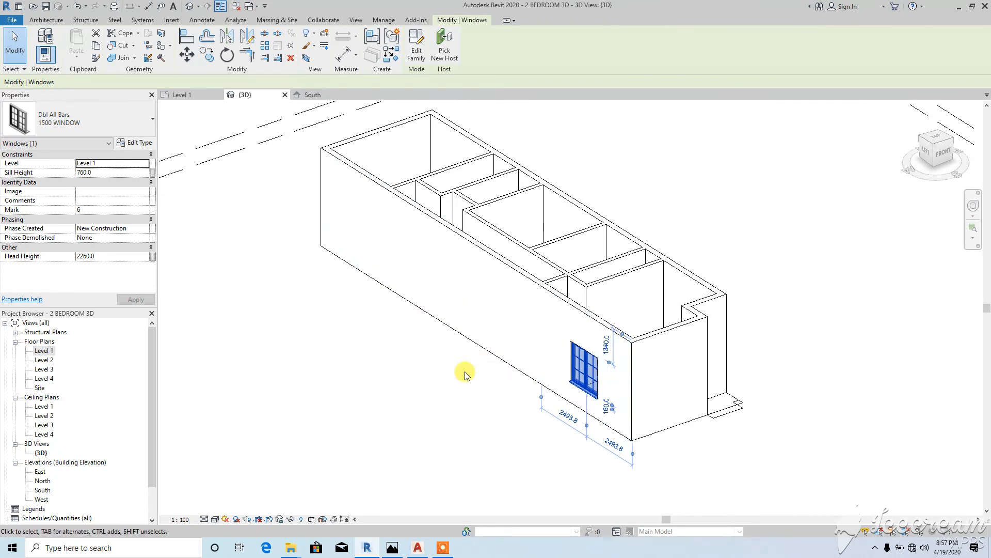
pyautogui.click(390, 370)
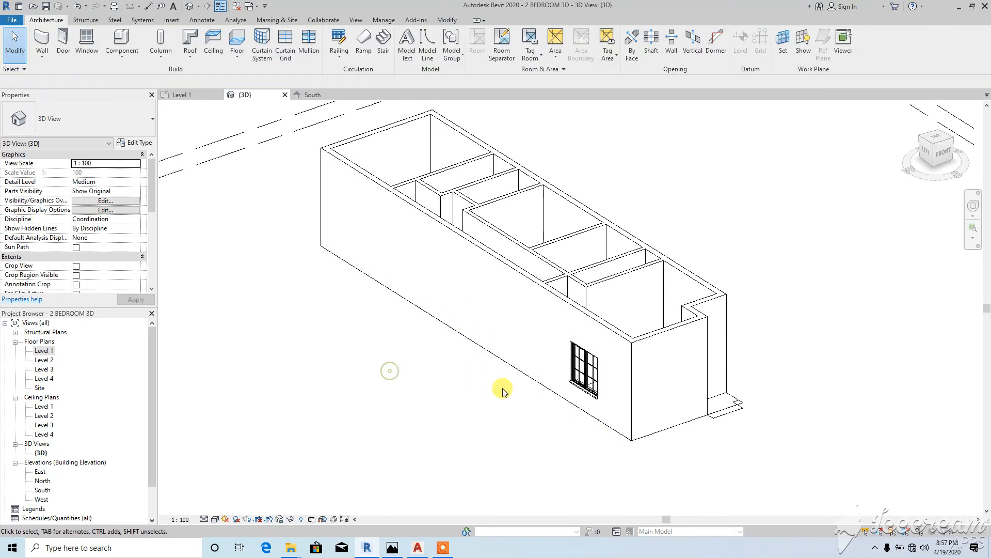
pyautogui.click(588, 379)
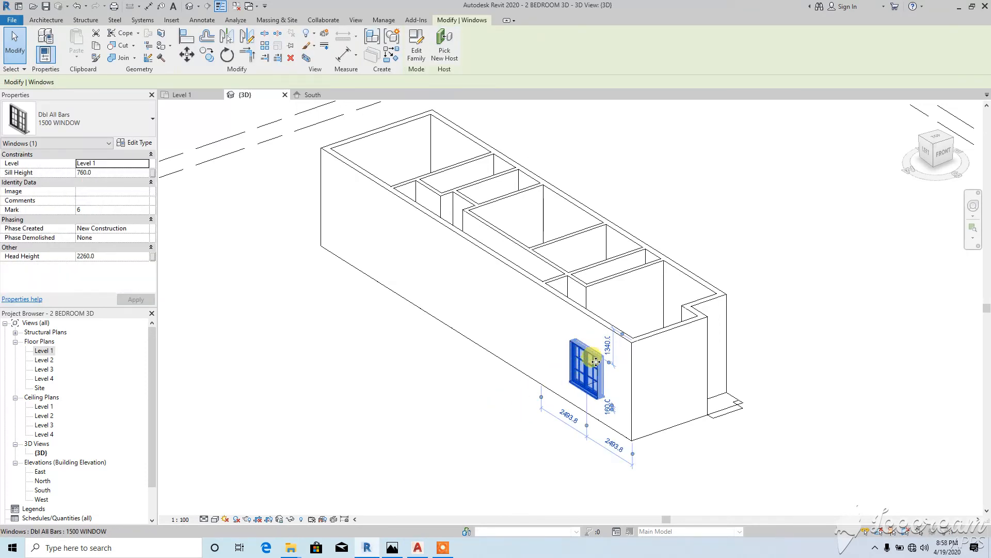
pyautogui.click(84, 178)
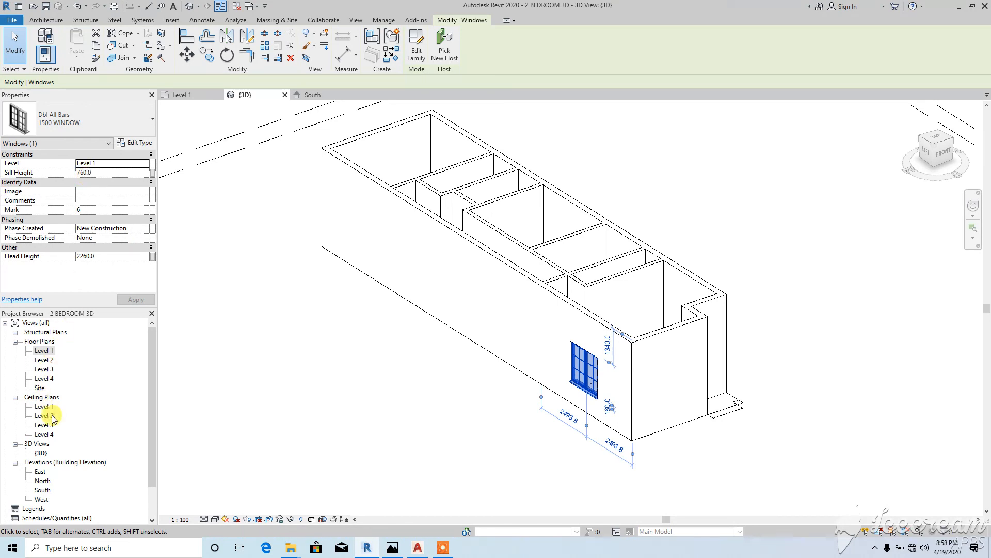
pyautogui.doubleClick(40, 499)
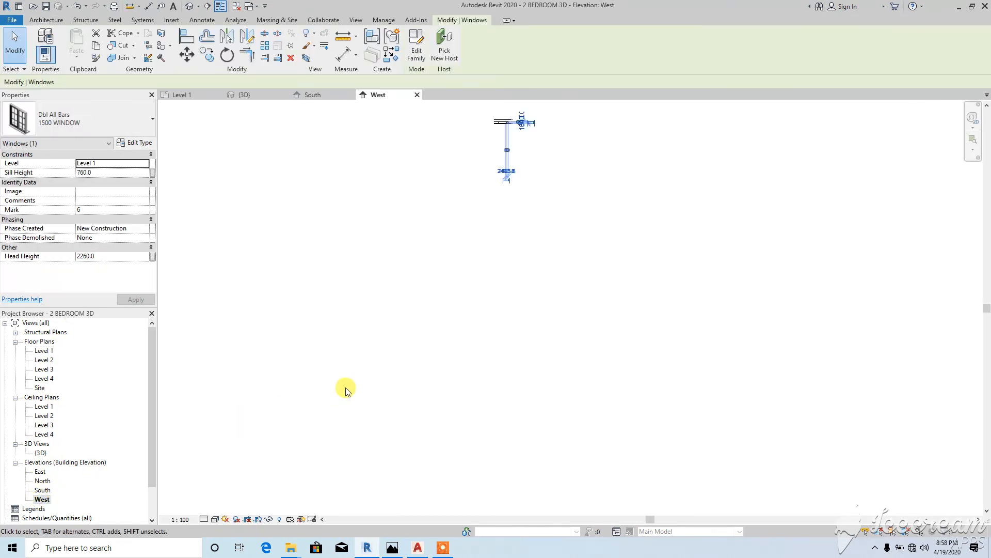
# Step: Zoom in on the 1500 WINDOW in the West elevation between the Level 2 and Level 3 markers
pyautogui.scroll(4, 485, 155)
pyautogui.scroll(8, 491, 221)
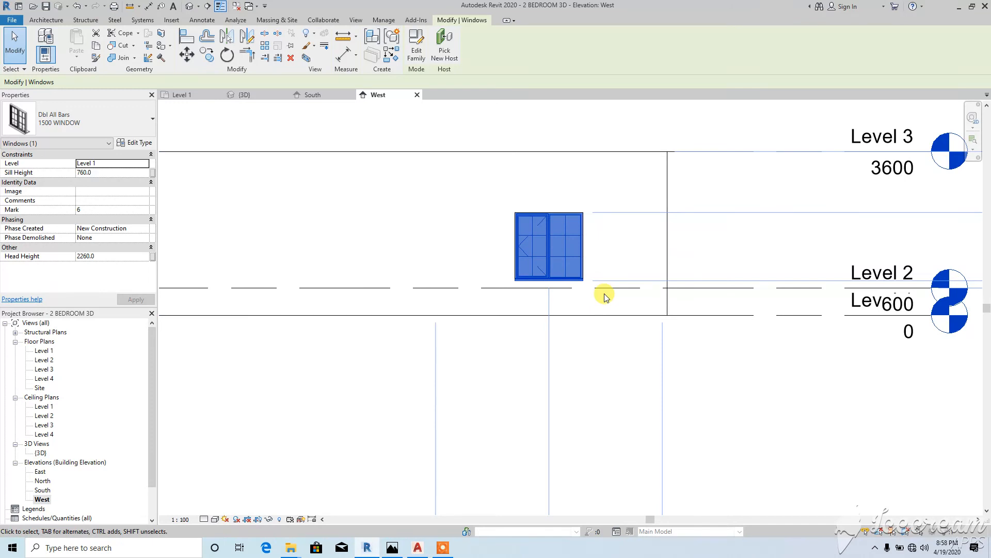
pyautogui.scroll(-2, 603, 297)
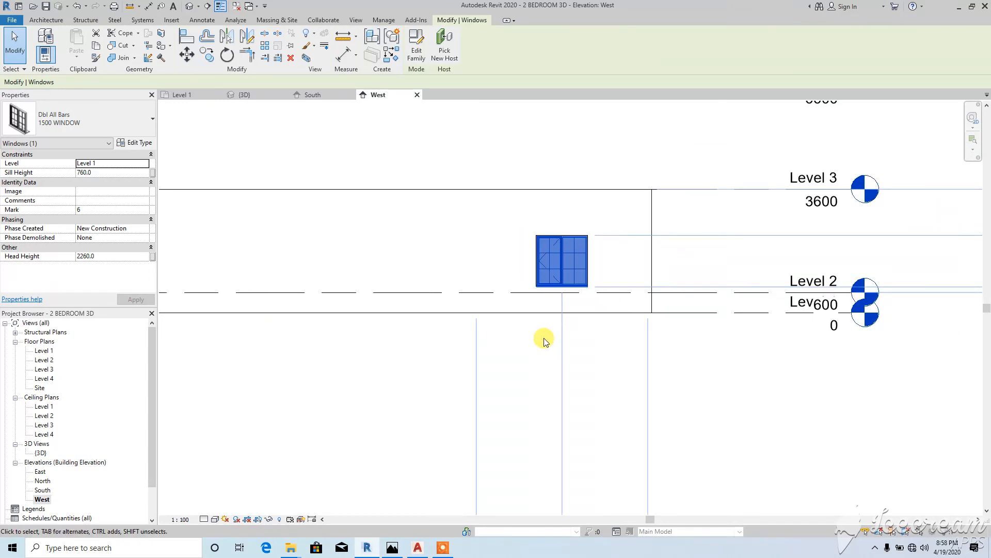